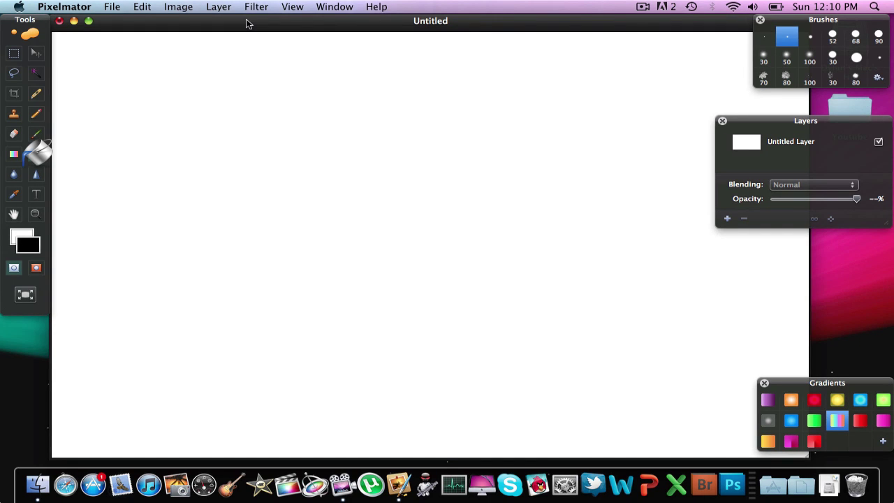
# Step: Confirm the black foreground, fill Untitled Layer with black, and add Untitled Layer 2 above it
pyautogui.press('F11')
pyautogui.click(23, 242)
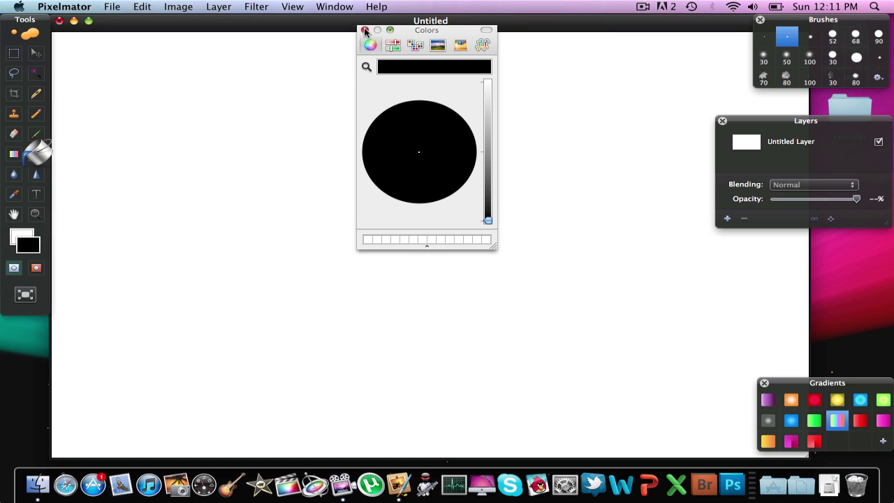
pyautogui.click(364, 30)
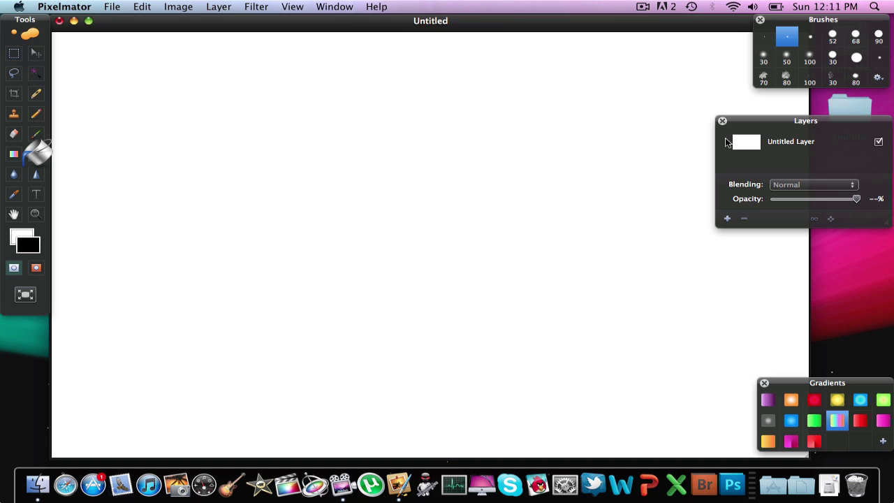
pyautogui.click(727, 141)
pyautogui.click(440, 163)
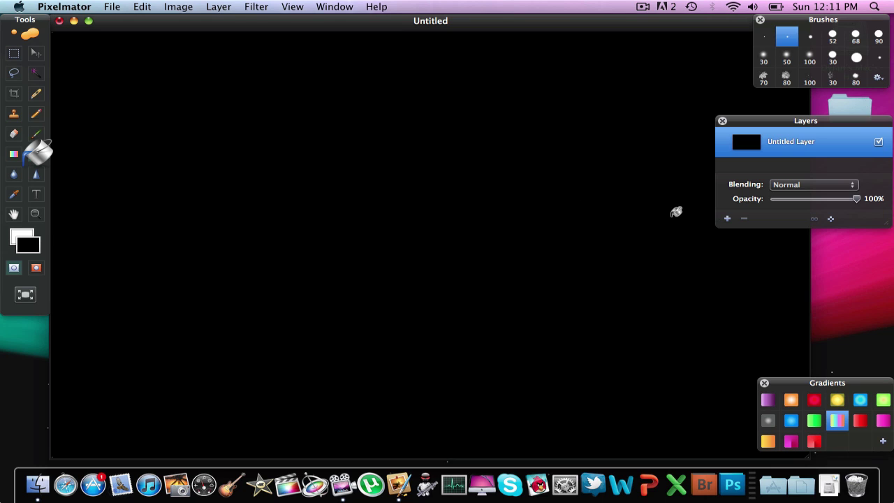
pyautogui.click(727, 219)
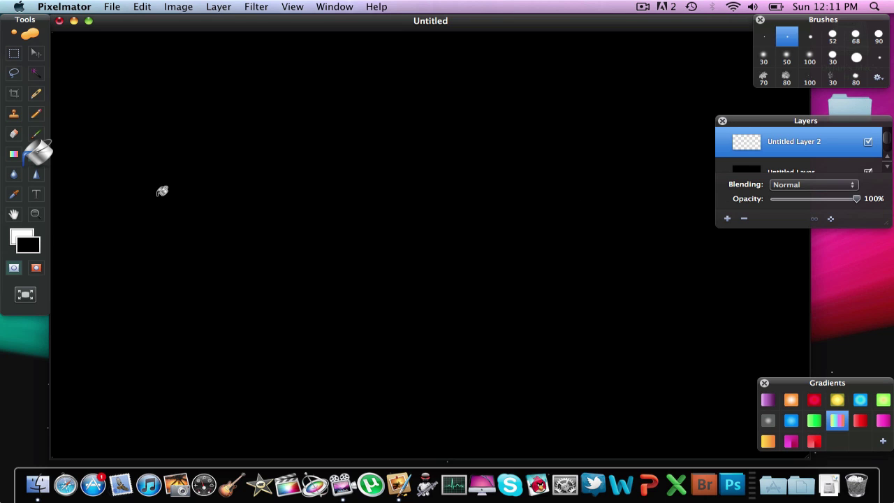
# Step: Drag the rainbow preset gradient diagonally from the top-left corner across the whole canvas
pyautogui.click(14, 161)
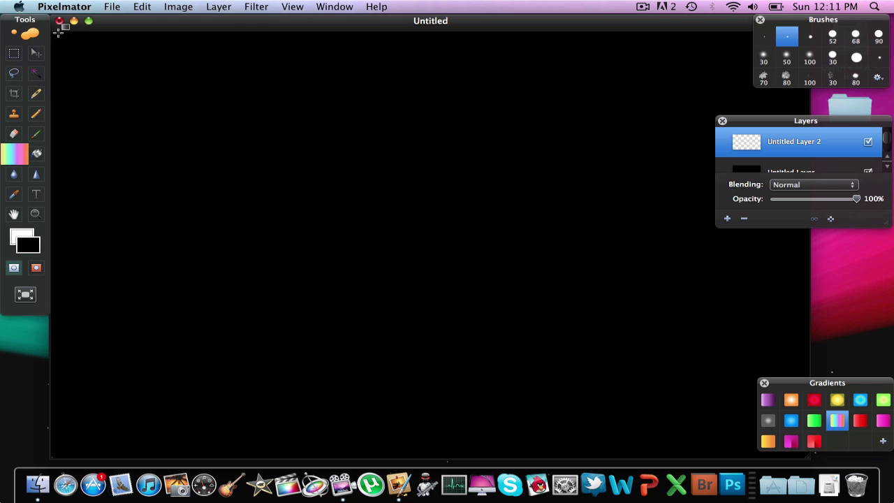
pyautogui.moveTo(58, 32); pyautogui.dragTo(802, 438)
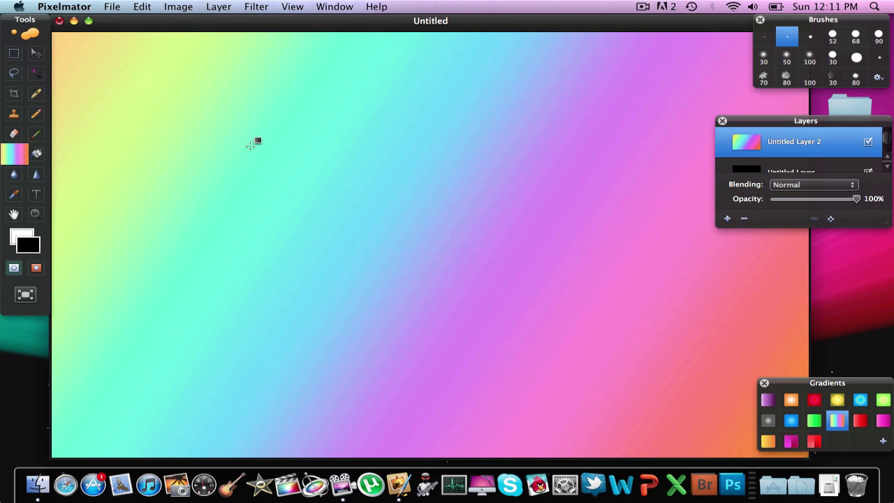
# Step: Lasso a wavy lower band, invert the selection, delete the gradient outside it, and deselect
pyautogui.click(15, 74)
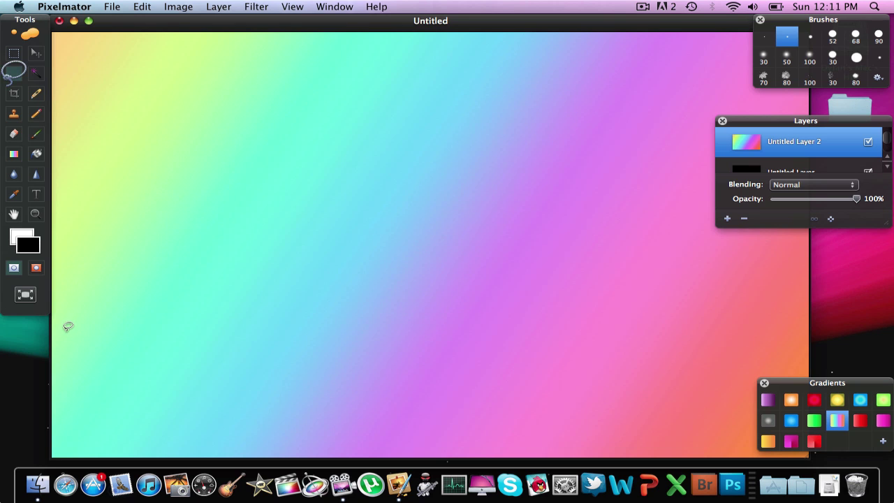
pyautogui.moveTo(68, 328)
pyautogui.mouseDown()
pyautogui.moveTo(125, 316)
pyautogui.moveTo(158, 333)
pyautogui.moveTo(239, 320)
pyautogui.moveTo(273, 337)
pyautogui.moveTo(340, 332)
pyautogui.moveTo(437, 302)
pyautogui.moveTo(479, 331)
pyautogui.moveTo(547, 344)
pyautogui.moveTo(648, 317)
pyautogui.moveTo(692, 332)
pyautogui.moveTo(758, 302)
pyautogui.moveTo(775, 315)
pyautogui.moveTo(778, 359)
pyautogui.moveTo(760, 406)
pyautogui.moveTo(650, 418)
pyautogui.moveTo(629, 410)
pyautogui.moveTo(371, 413)
pyautogui.moveTo(318, 392)
pyautogui.moveTo(241, 412)
pyautogui.mouseUp()
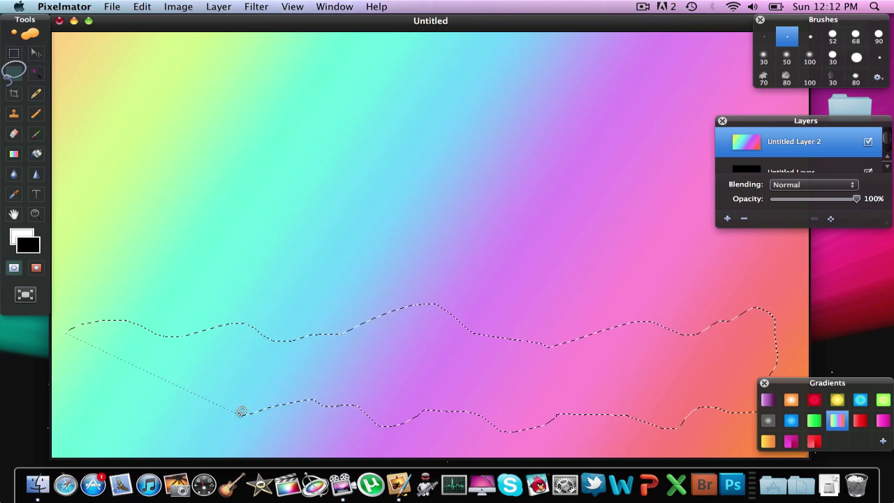
pyautogui.moveTo(183, 408)
pyautogui.mouseDown()
pyautogui.moveTo(121, 397)
pyautogui.moveTo(103, 378)
pyautogui.moveTo(73, 372)
pyautogui.moveTo(65, 325)
pyautogui.mouseUp()
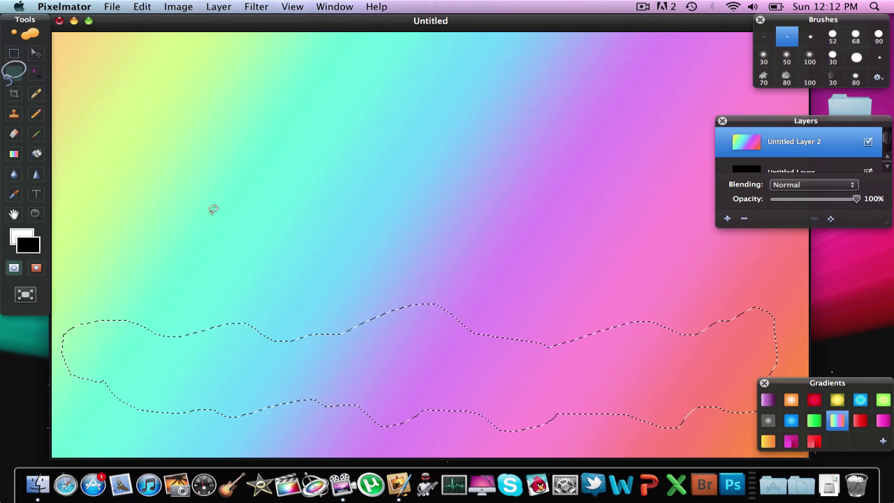
pyautogui.click(142, 6)
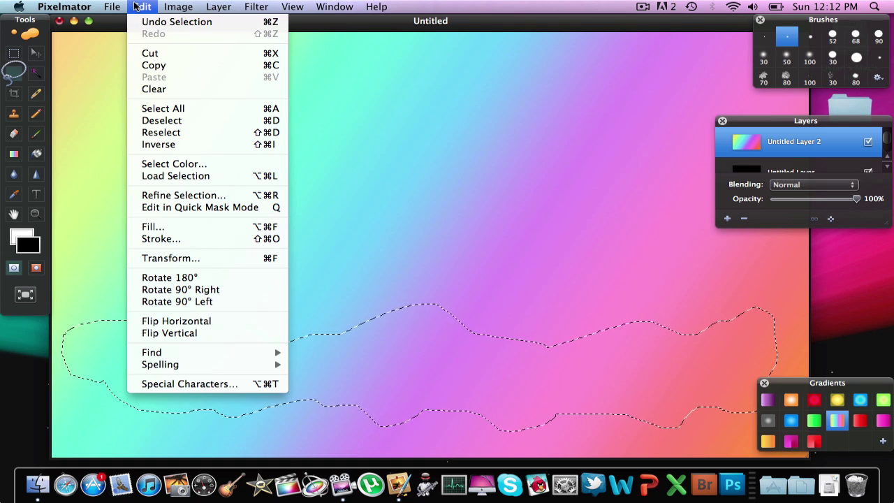
pyautogui.click(209, 145)
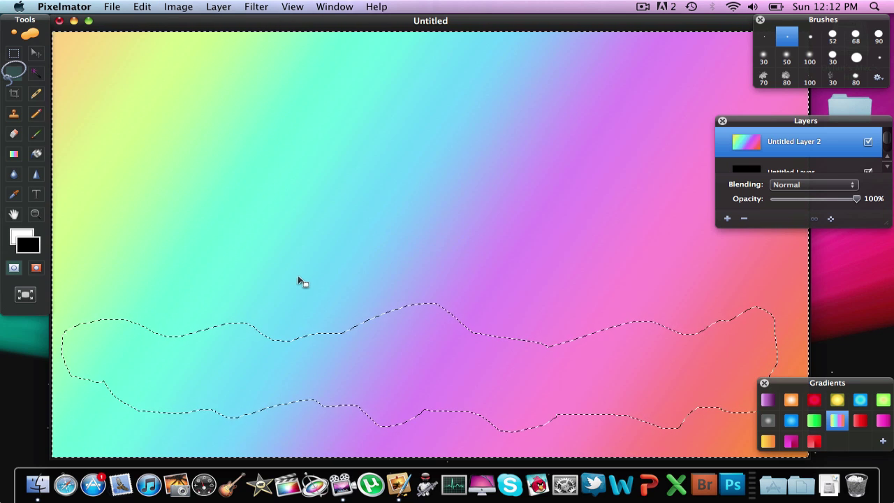
pyautogui.press('BackSpace')
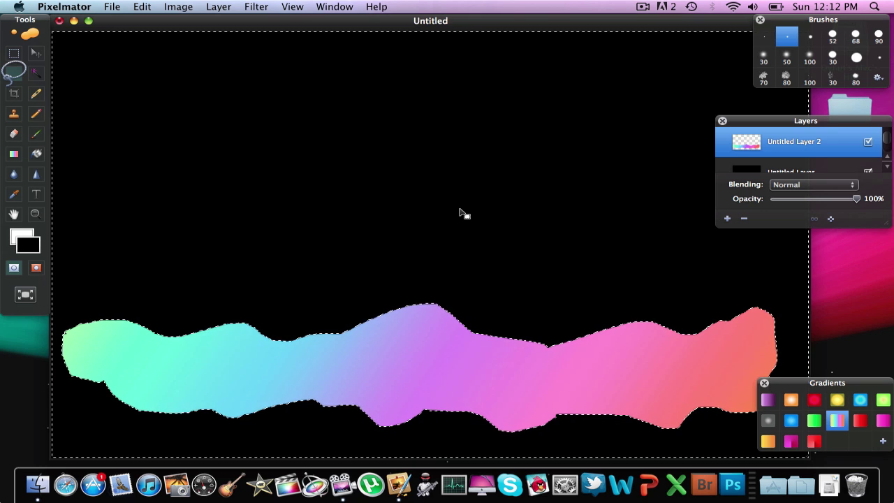
pyautogui.press('super+d')
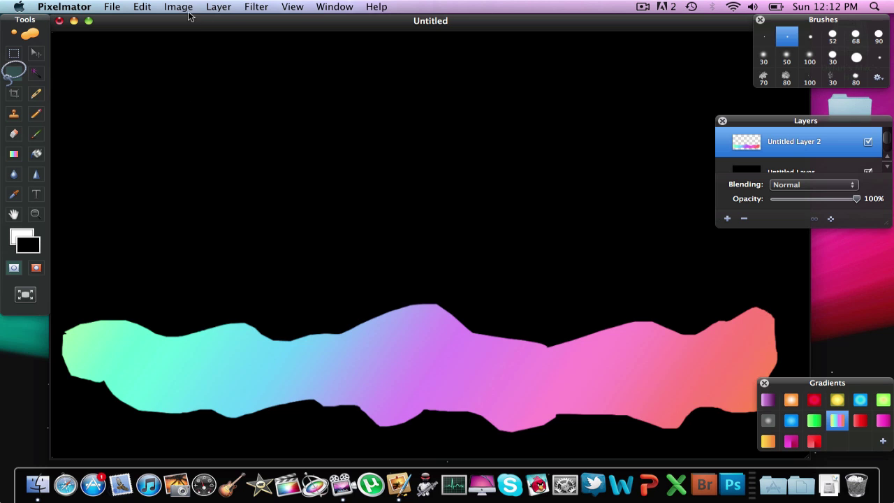
# Step: Apply a Box Blur with radius 4 to the rainbow band
pyautogui.click(254, 5)
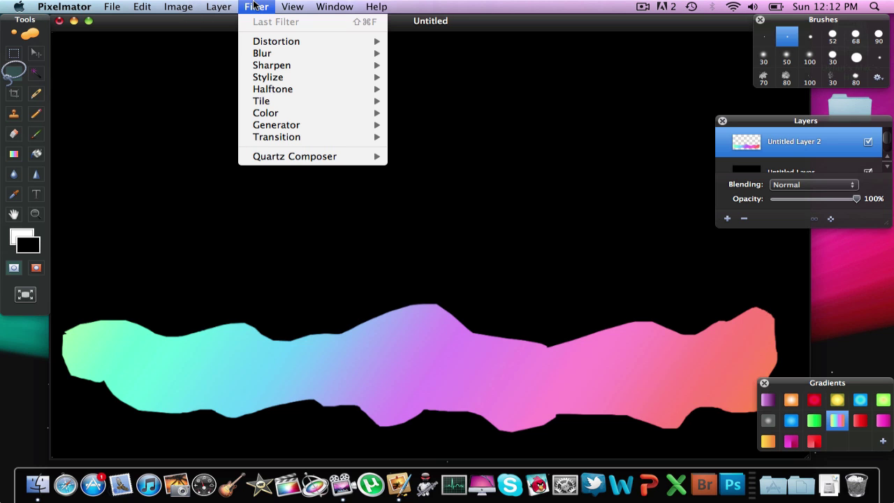
pyautogui.moveTo(272, 55)
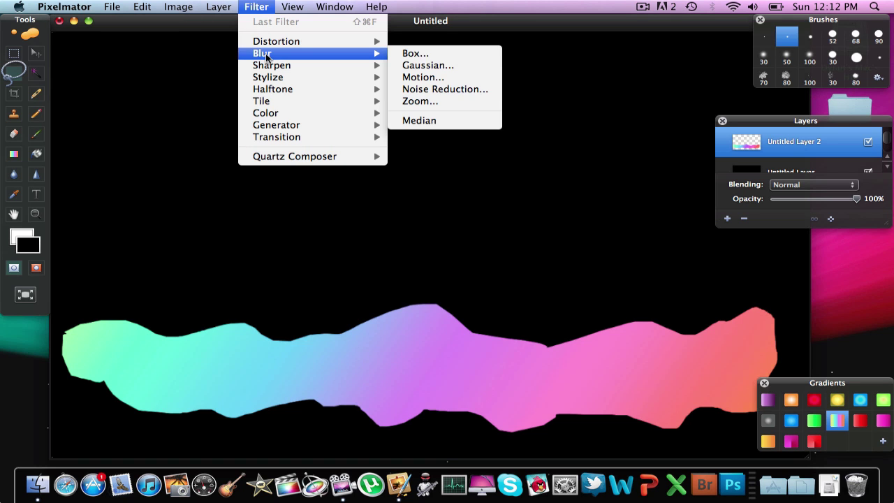
pyautogui.click(431, 54)
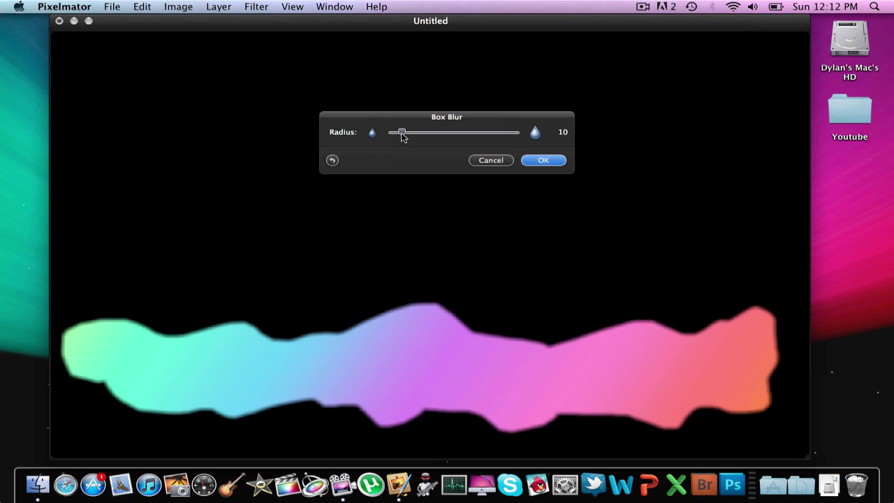
pyautogui.moveTo(402, 136); pyautogui.dragTo(395, 135)
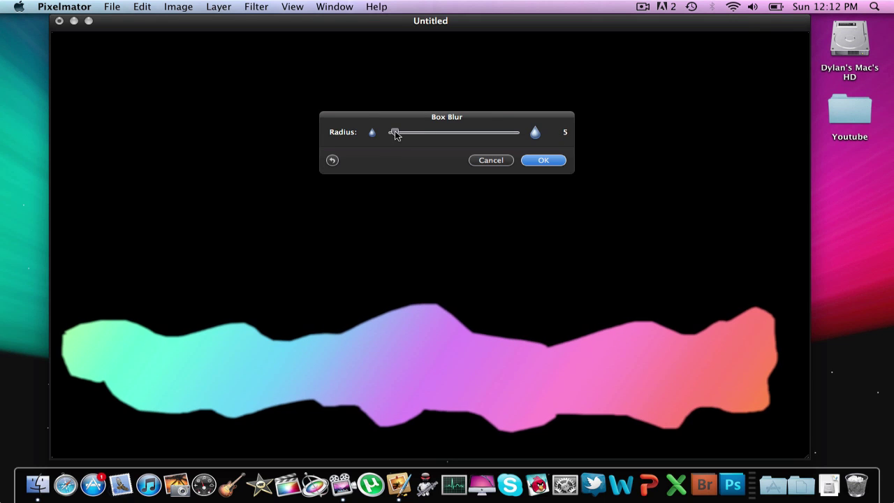
pyautogui.click(544, 160)
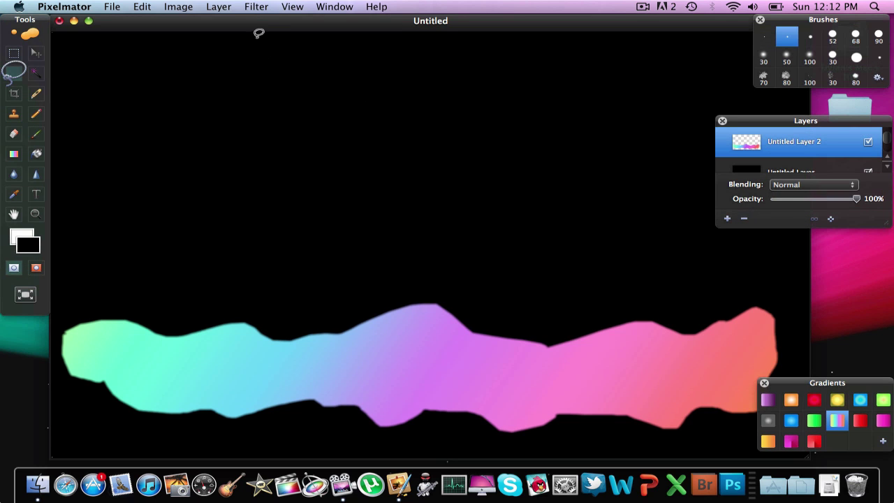
# Step: Apply the Pointillize filter at radius 3 to speckle the rainbow band
pyautogui.click(259, 8)
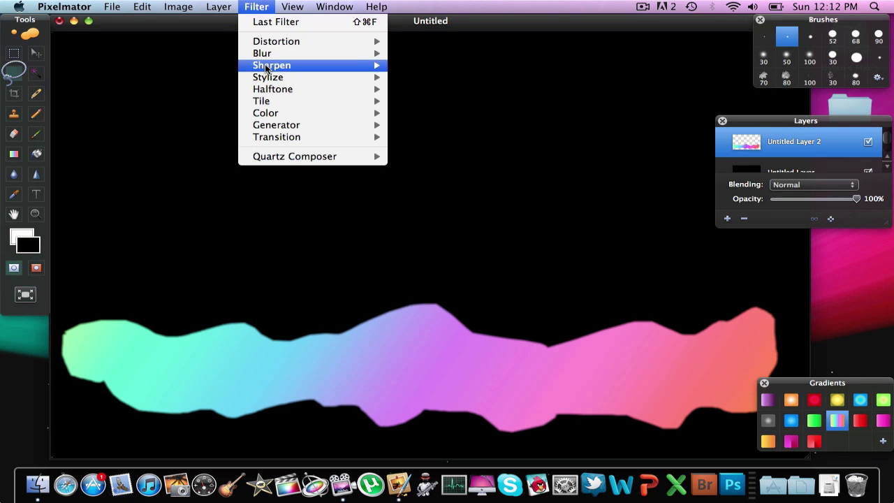
pyautogui.moveTo(269, 82)
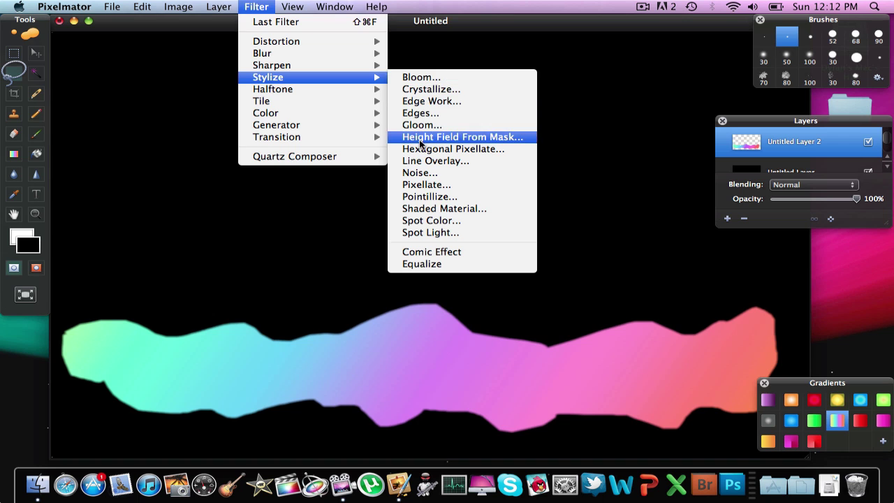
pyautogui.click(429, 197)
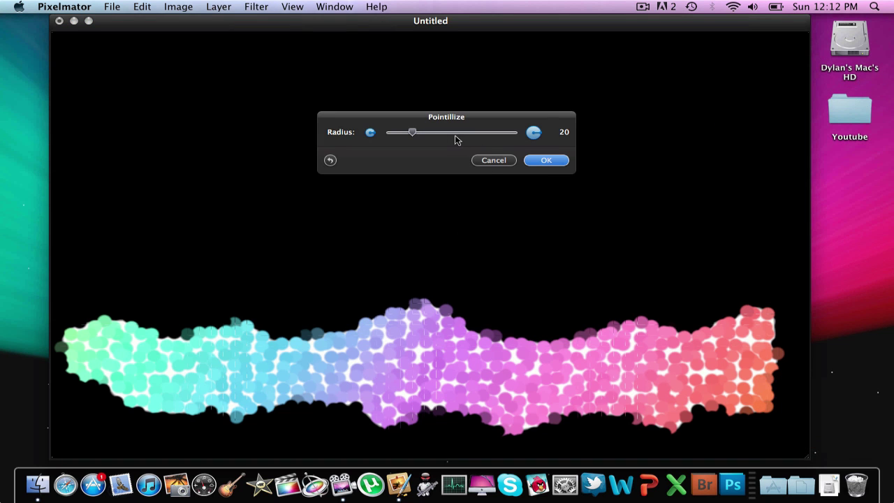
pyautogui.moveTo(413, 137); pyautogui.dragTo(394, 139)
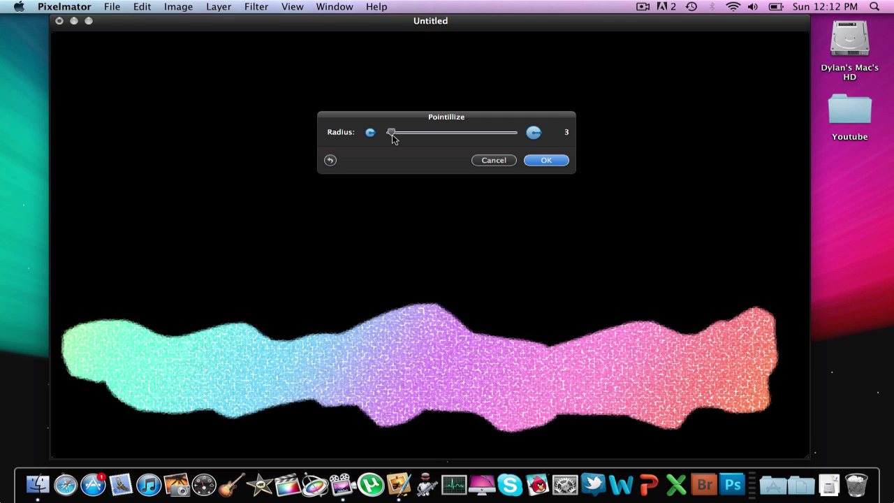
pyautogui.click(546, 161)
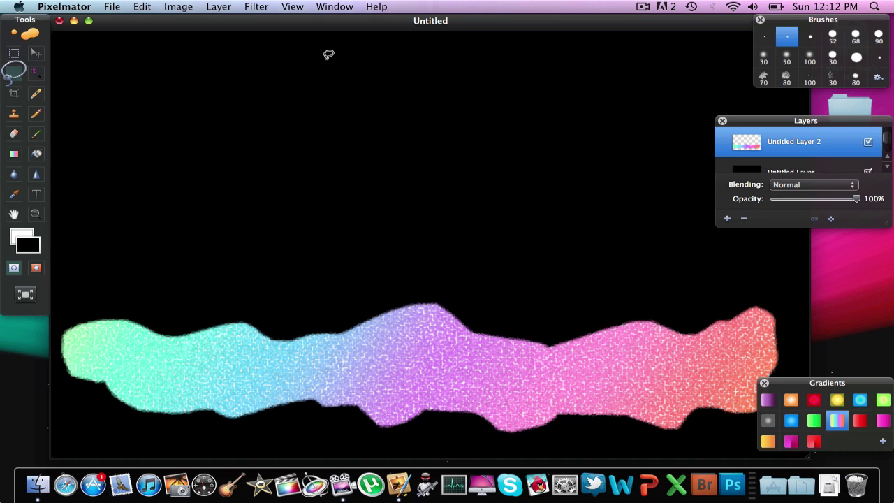
# Step: Try a Zoom Blur centred below the band, previewing strong and weaker Amounts
pyautogui.click(36, 53)
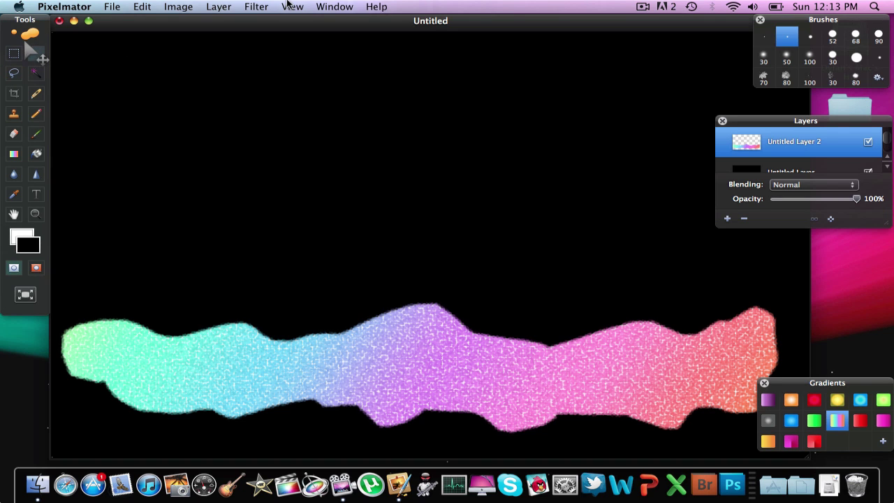
pyautogui.click(245, 6)
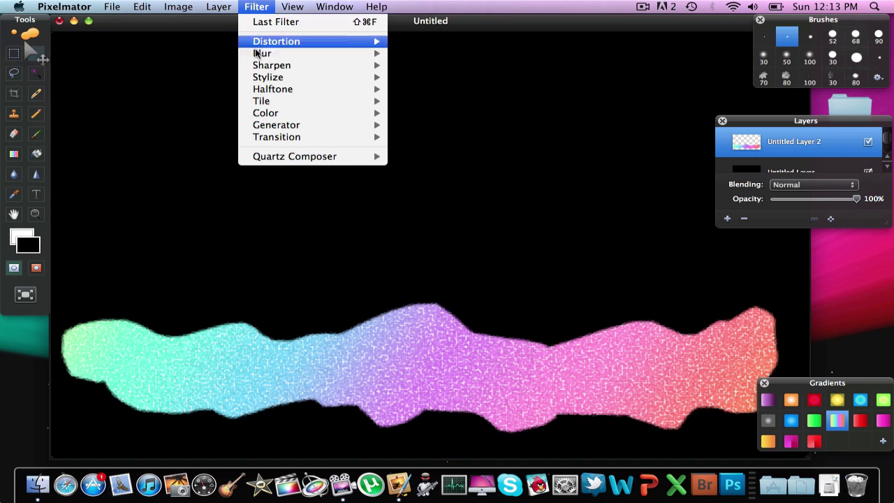
pyautogui.moveTo(302, 65)
pyautogui.moveTo(324, 55)
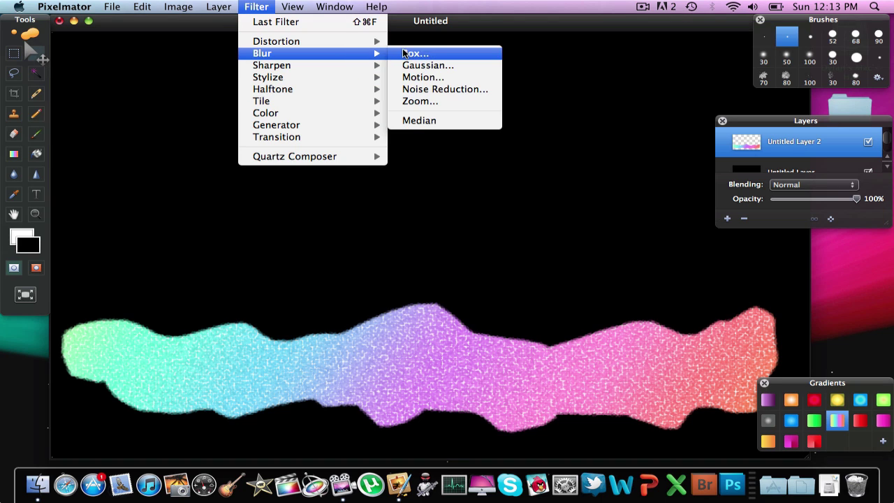
pyautogui.click(417, 101)
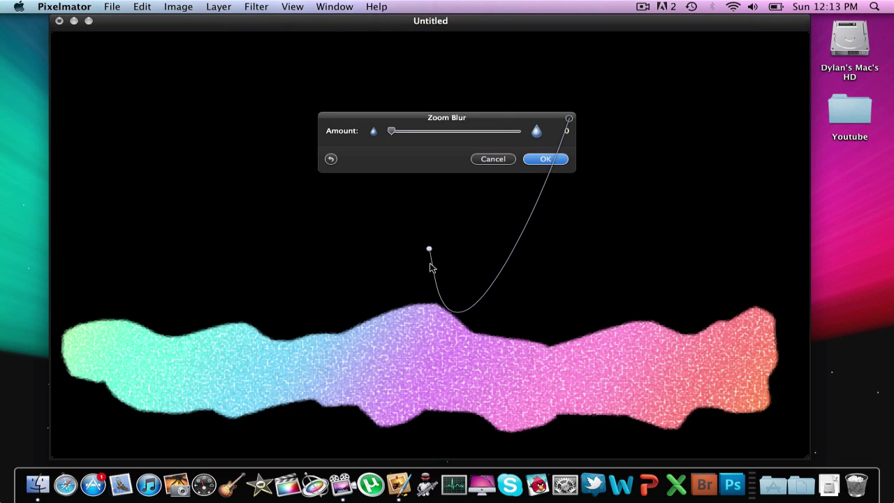
pyautogui.moveTo(429, 249)
pyautogui.mouseDown()
pyautogui.moveTo(435, 455)
pyautogui.moveTo(432, 442)
pyautogui.mouseUp()
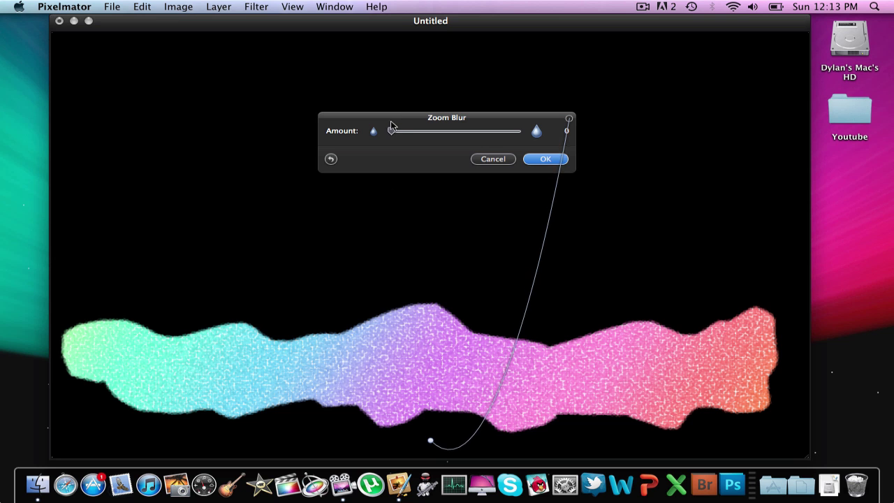
pyautogui.moveTo(391, 132); pyautogui.dragTo(444, 132)
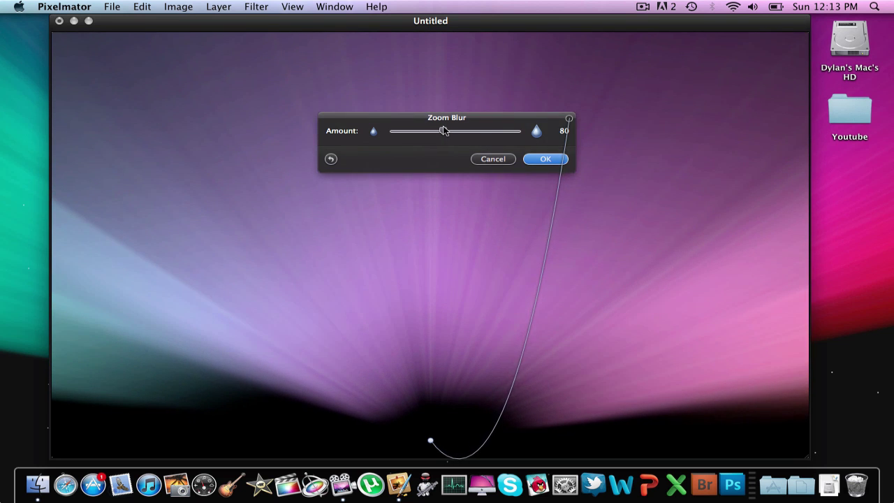
pyautogui.moveTo(447, 133); pyautogui.dragTo(383, 143)
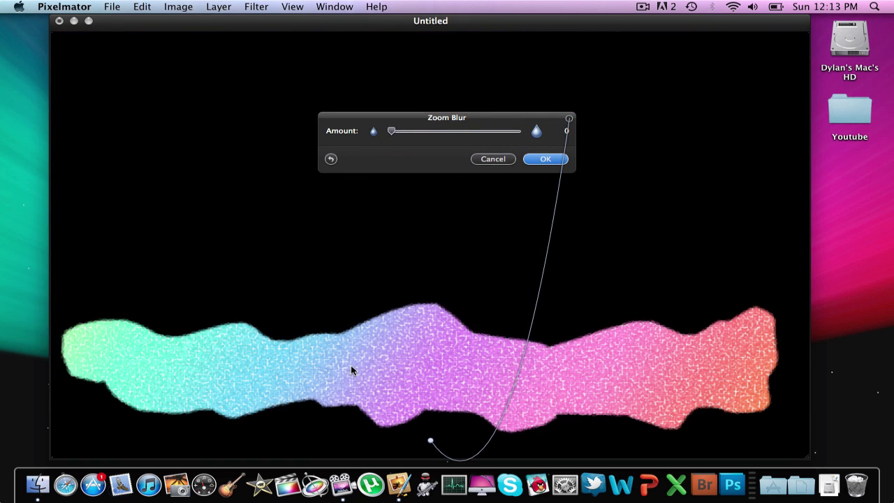
# Step: Discard the trial blur, raise the stroke, and zoom-blur it at Amount 56 from its lower edge
pyautogui.click(493, 159)
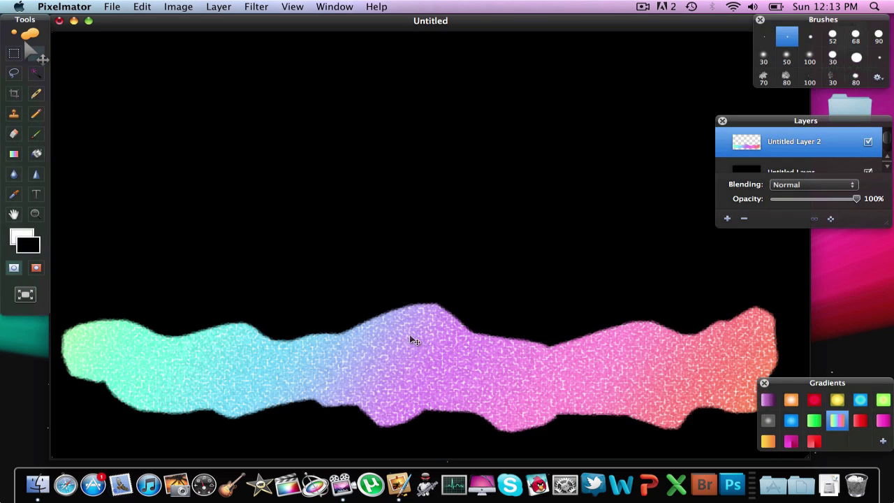
pyautogui.moveTo(405, 362); pyautogui.dragTo(408, 298)
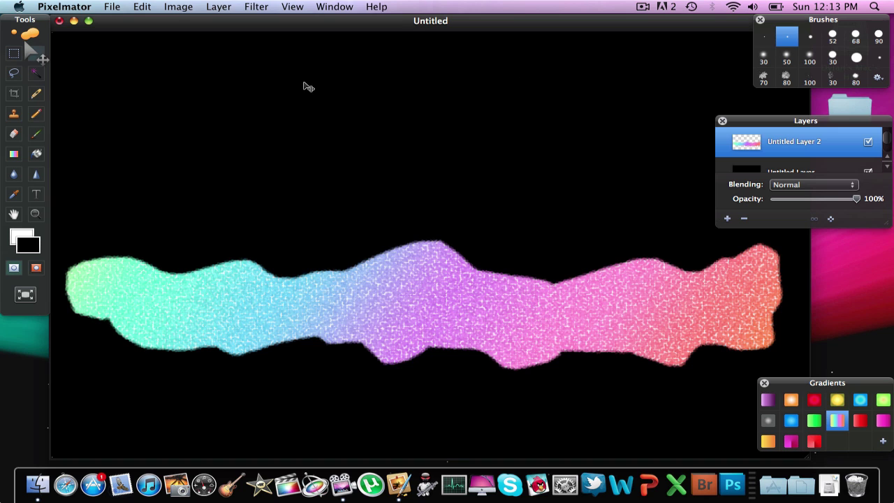
pyautogui.click(249, 6)
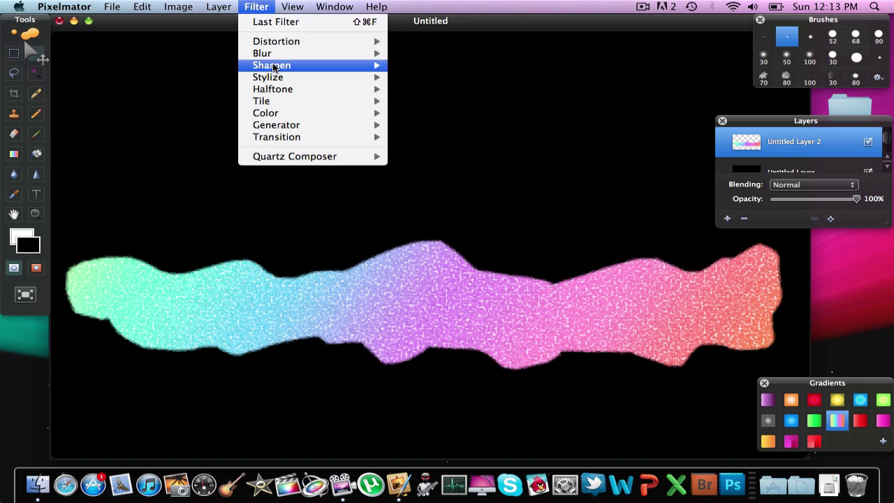
pyautogui.moveTo(377, 55)
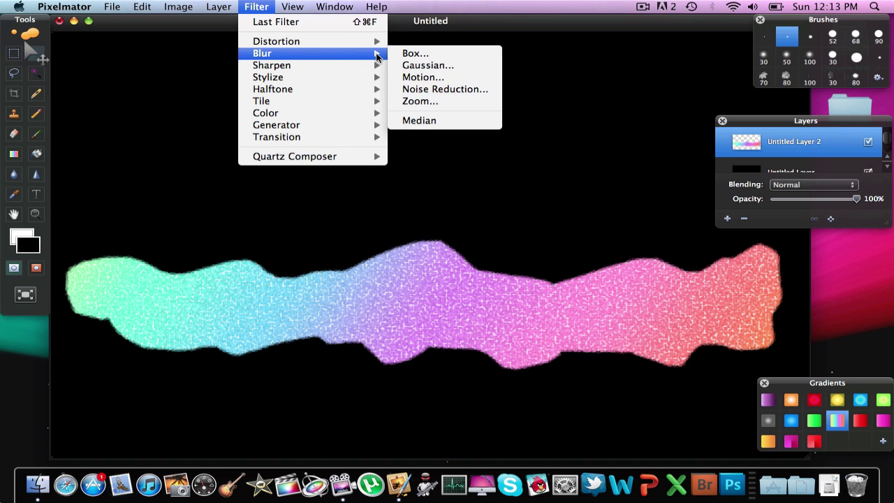
pyautogui.click(420, 100)
pyautogui.moveTo(428, 243); pyautogui.dragTo(423, 365)
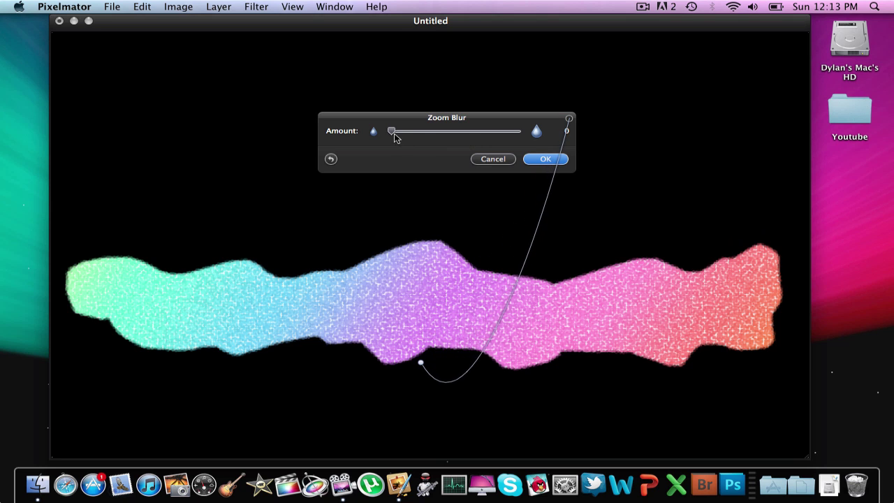
pyautogui.moveTo(392, 132); pyautogui.dragTo(428, 134)
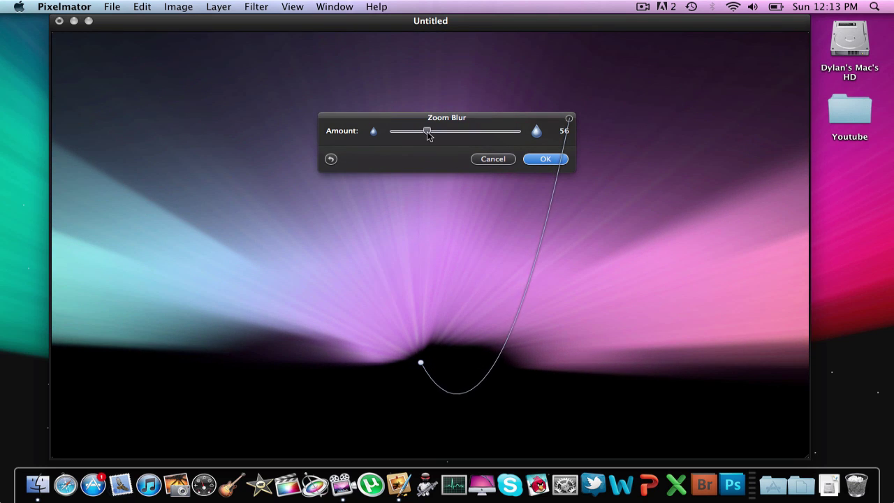
pyautogui.click(548, 161)
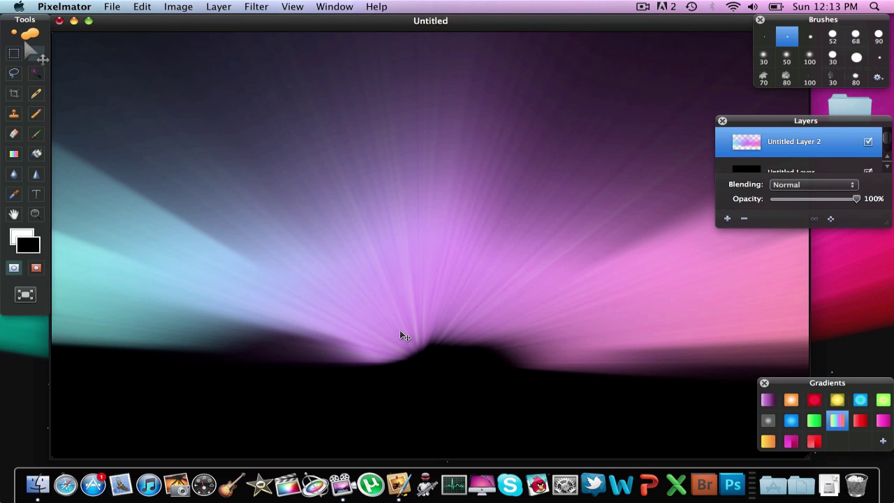
# Step: Add an empty Untitled Layer 3 above the rays layer, ready for brush painting
pyautogui.press('F11')
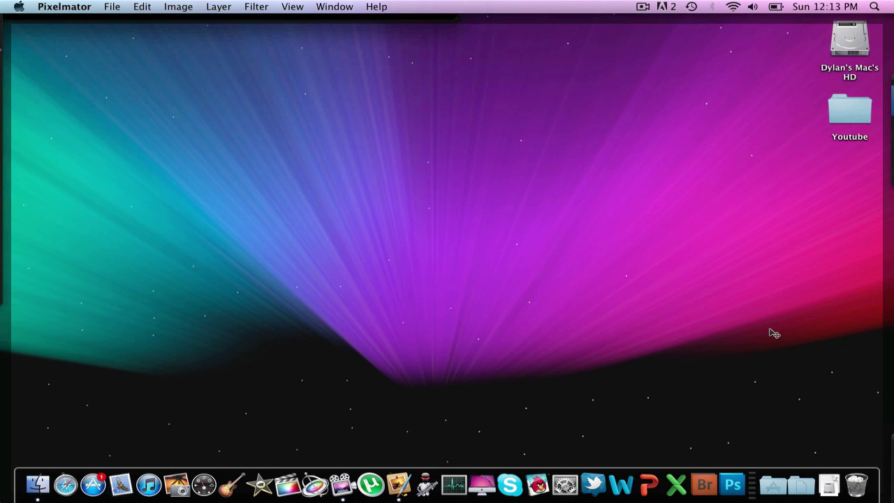
pyautogui.press('F11')
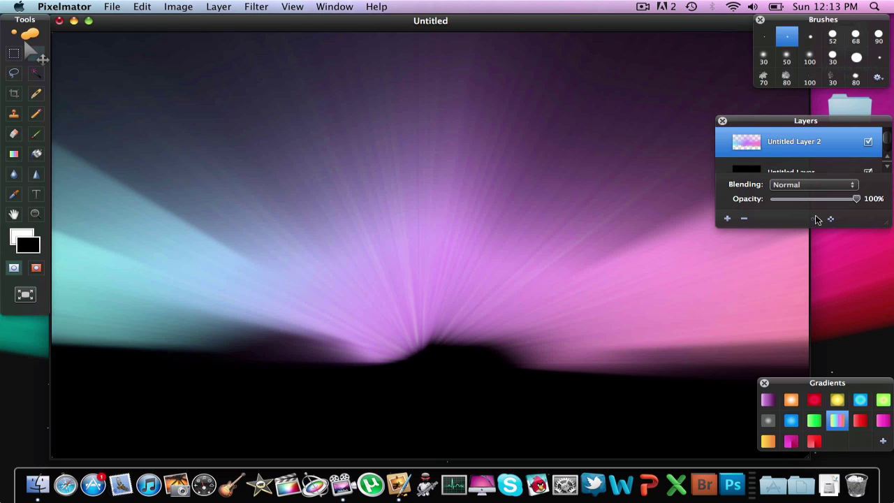
pyautogui.click(727, 218)
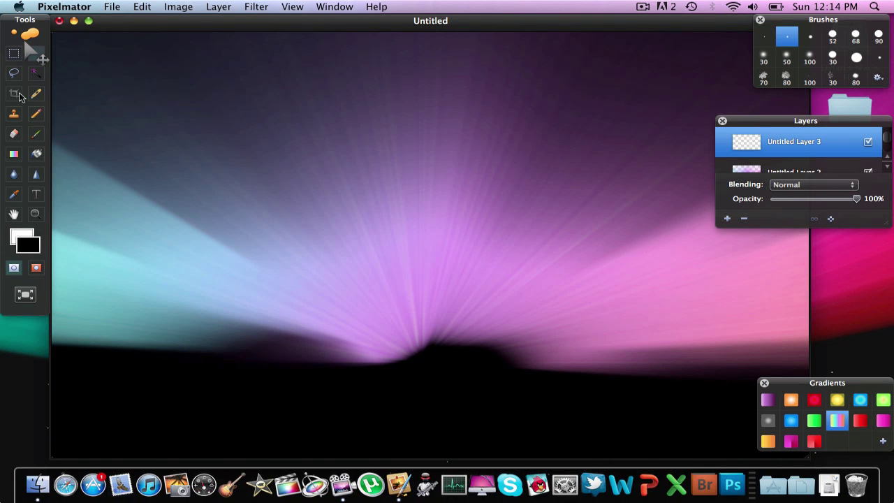
pyautogui.click(39, 133)
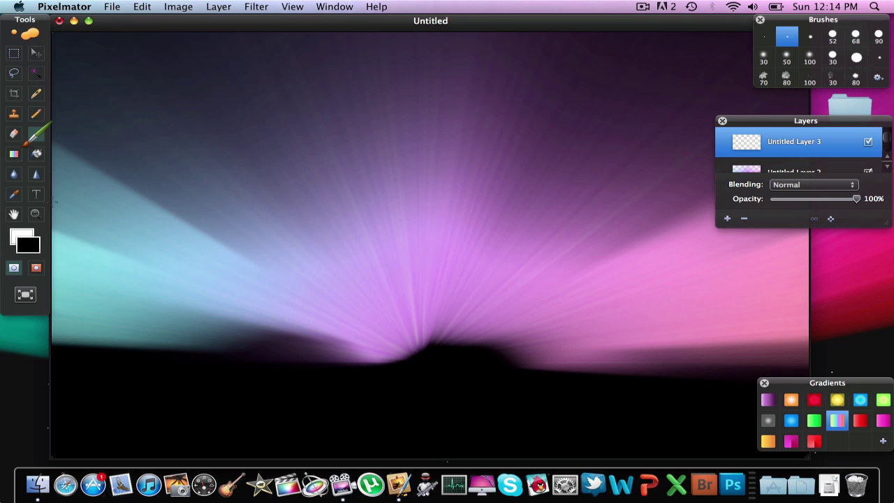
# Step: Change the painting colour from black to white
pyautogui.click(21, 245)
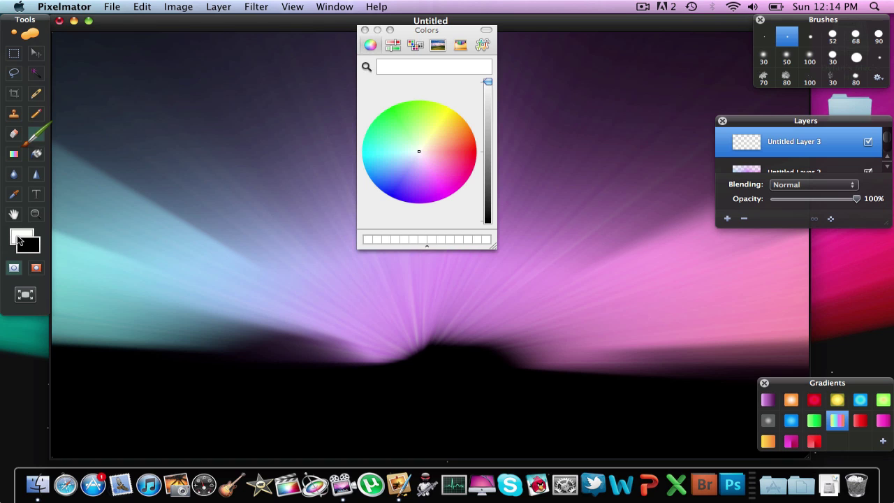
pyautogui.click(364, 30)
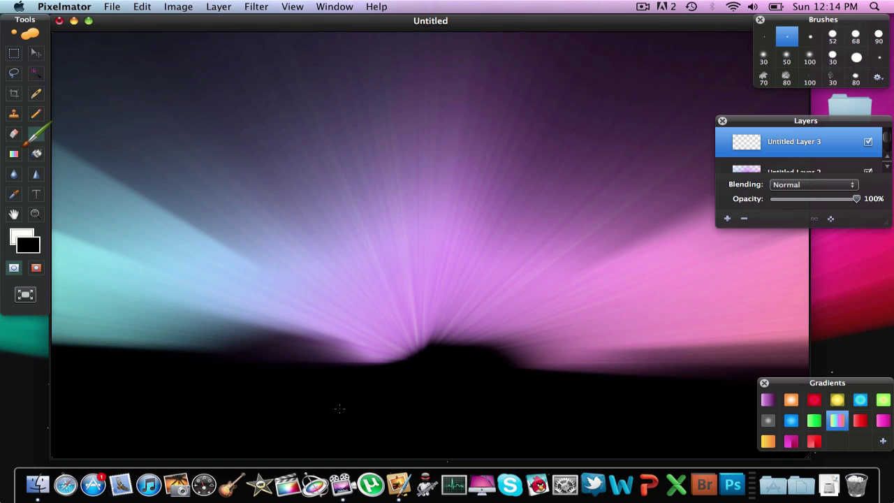
pyautogui.click(29, 248)
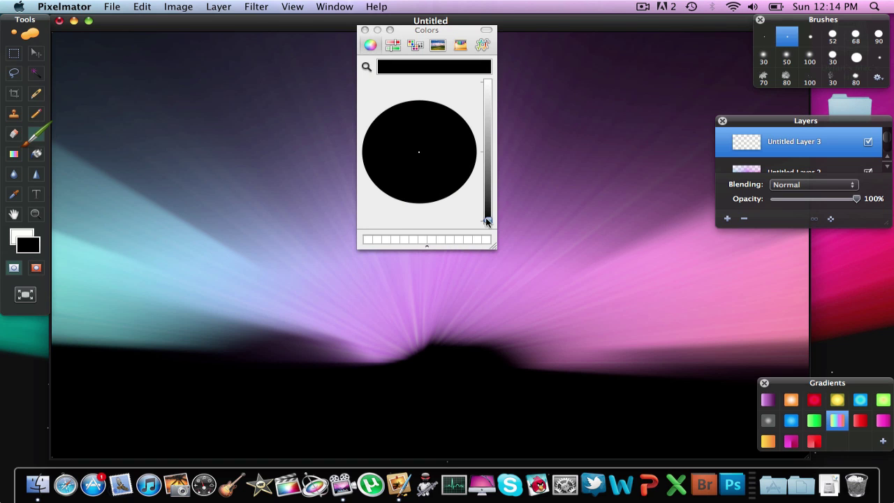
pyautogui.moveTo(485, 217); pyautogui.dragTo(491, 81)
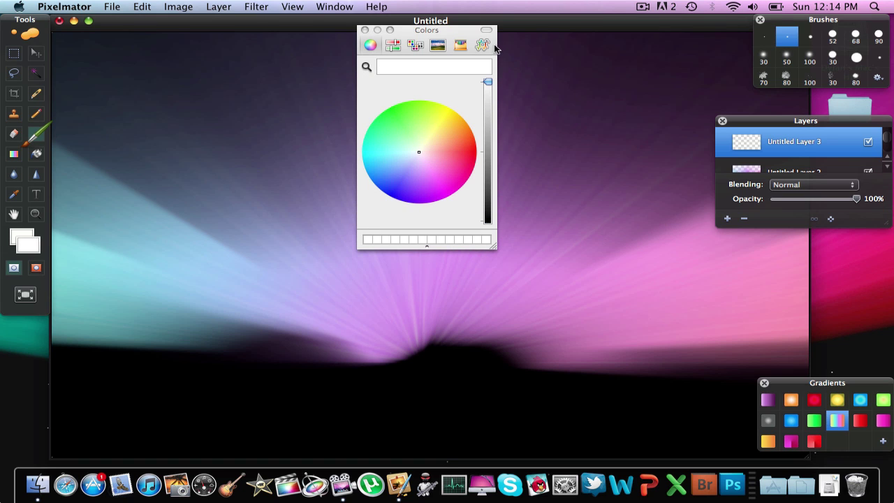
pyautogui.click(364, 32)
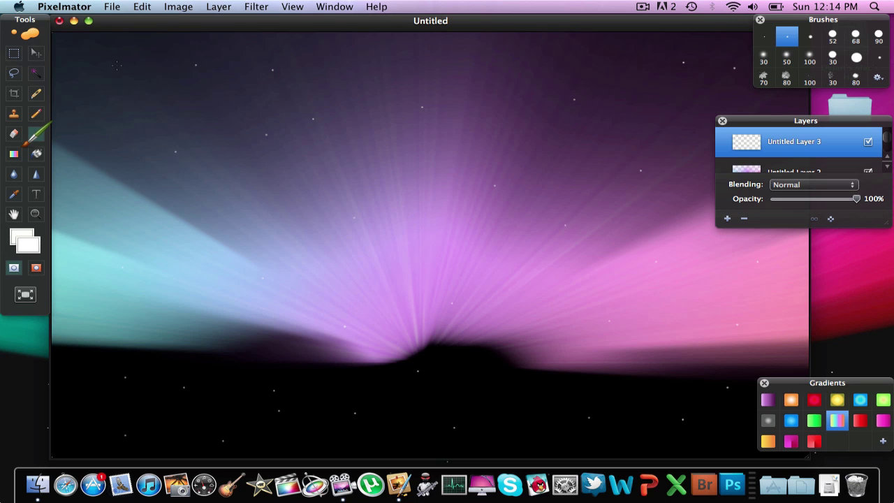
# Step: Dab four white star dots across the left sky and right side of the canvas
pyautogui.click(88, 237)
pyautogui.click(89, 287)
pyautogui.click(132, 309)
pyautogui.click(713, 250)
# Step: Select Untitled Layer 2 and set its blending mode to Hard Light
pyautogui.scroll(-2, 867, 155)
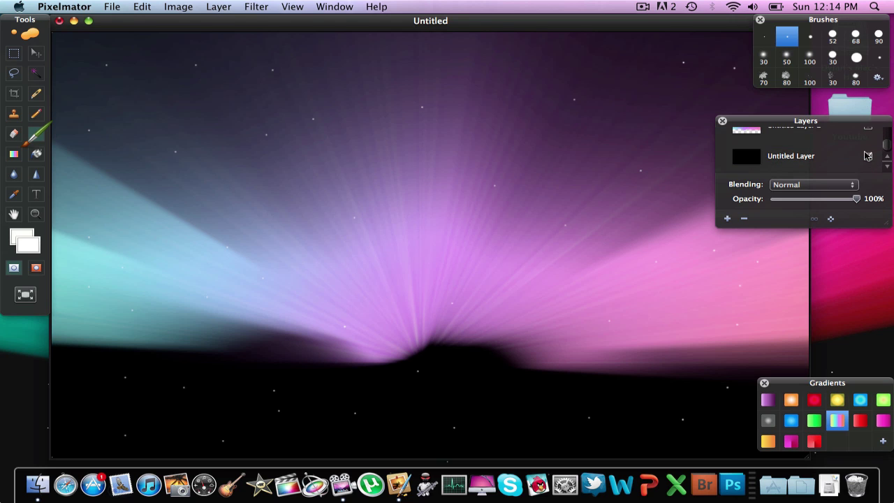
pyautogui.scroll(1, 867, 153)
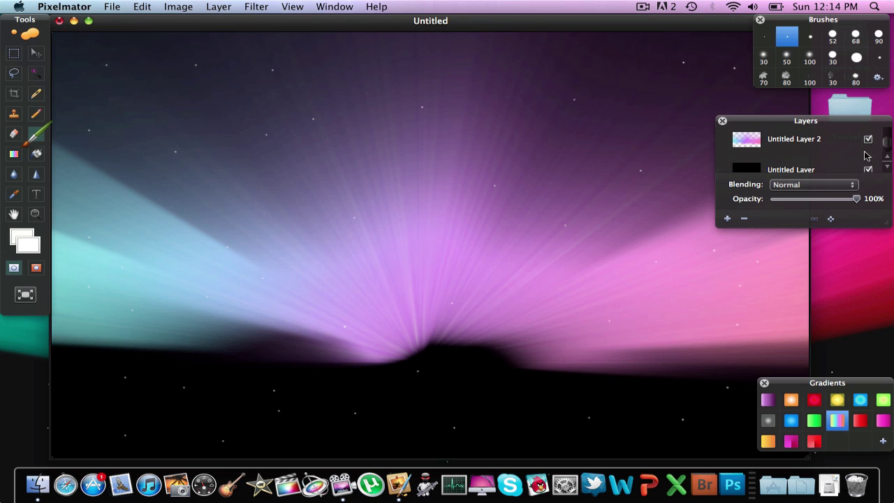
pyautogui.click(793, 142)
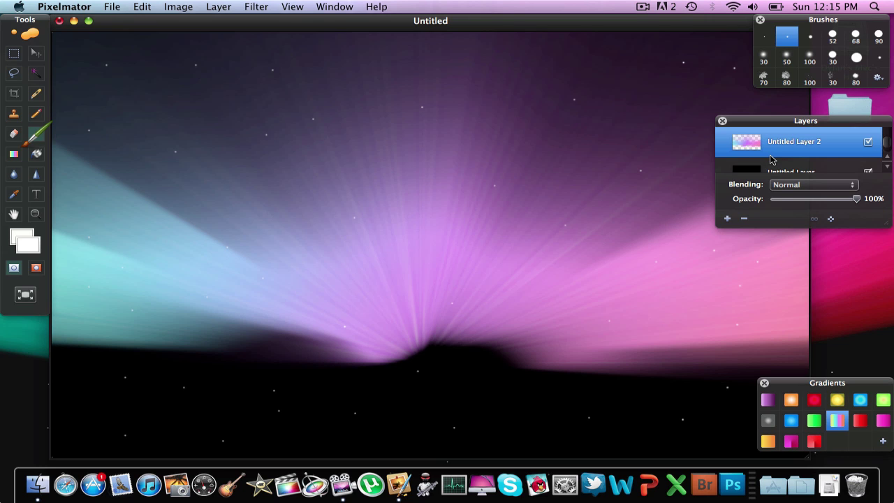
pyautogui.click(783, 185)
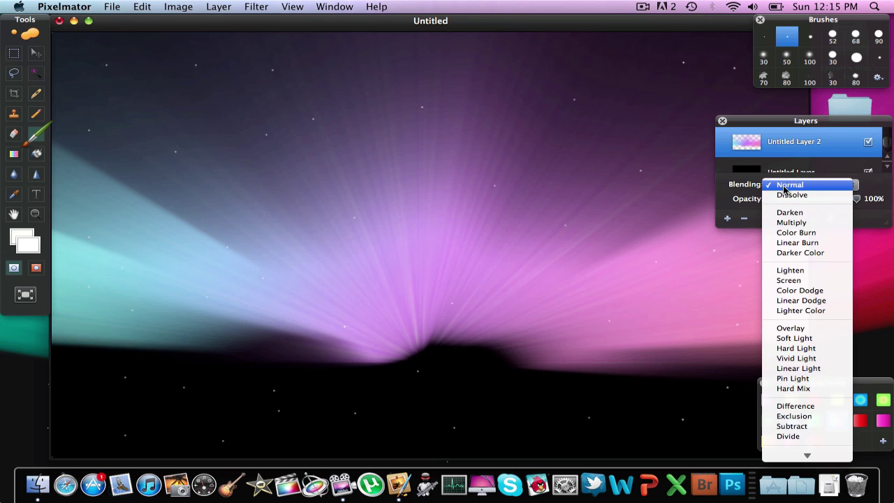
pyautogui.click(793, 348)
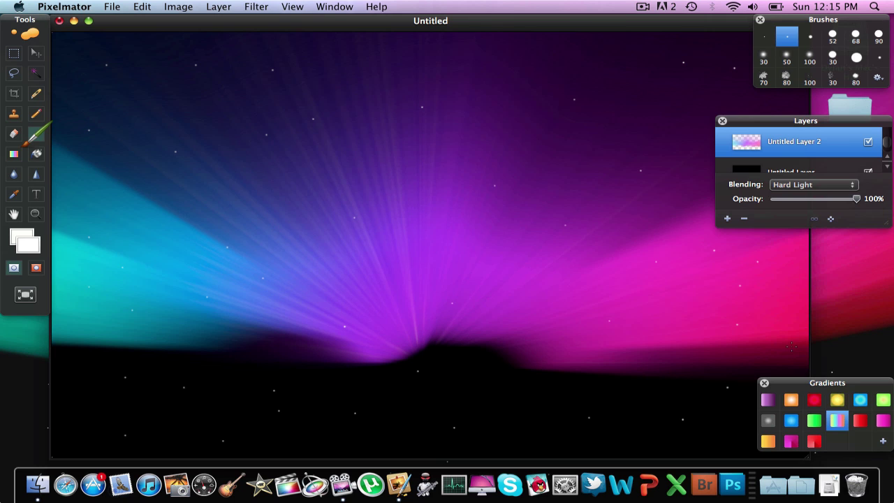
pyautogui.press('F11')
pyautogui.press('F11')
pyautogui.press('F11')
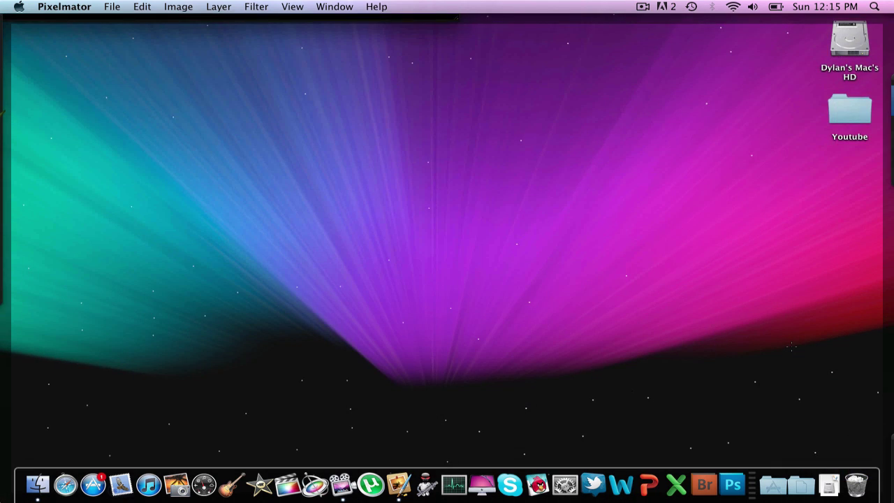
pyautogui.press('F11')
pyautogui.press('F11')
pyautogui.press('F11')
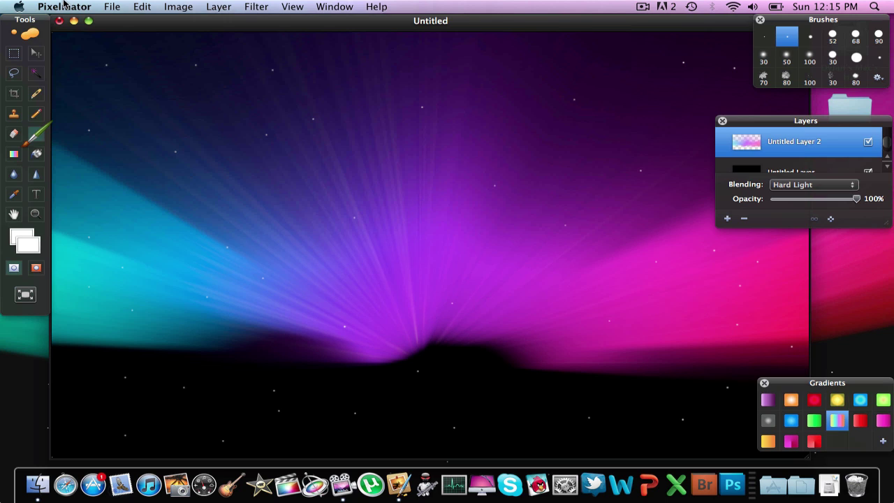
pyautogui.click(116, 10)
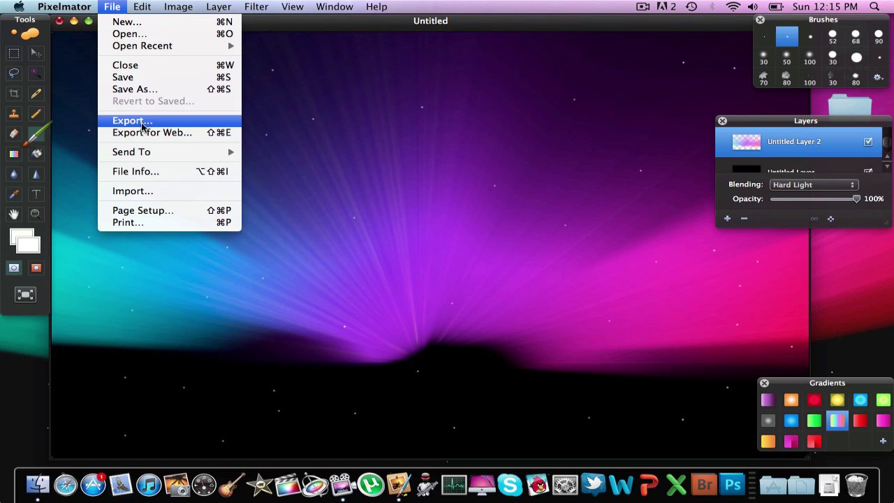
pyautogui.click(286, 347)
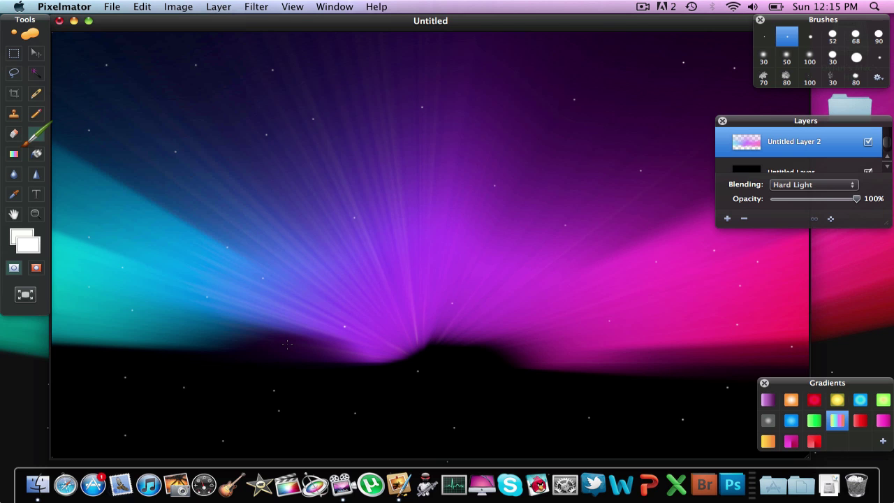